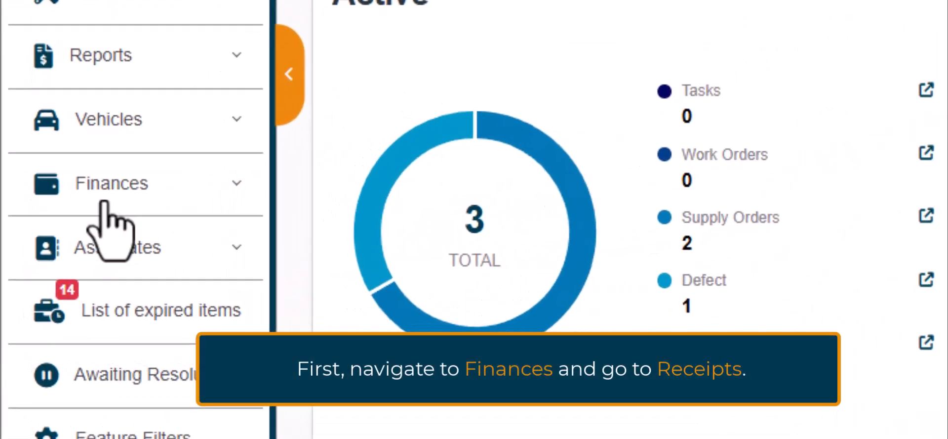
Open the list of incoming invoices among the Finances receipts.
{"action": "left_click", "coordinate": [40, 342]}
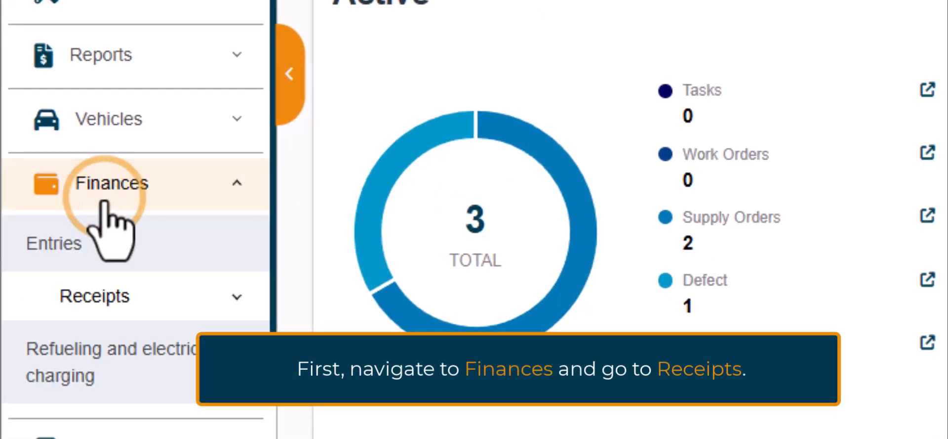
{"action": "left_click", "coordinate": [237, 296]}
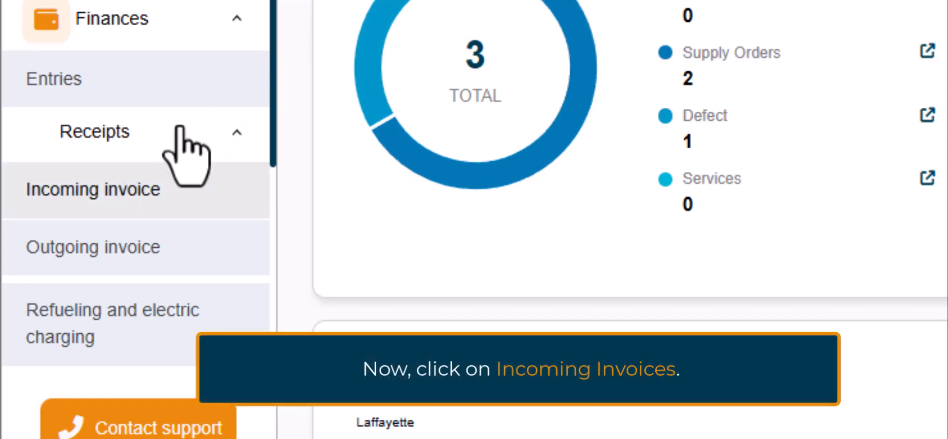
{"action": "left_click", "coordinate": [107, 190]}
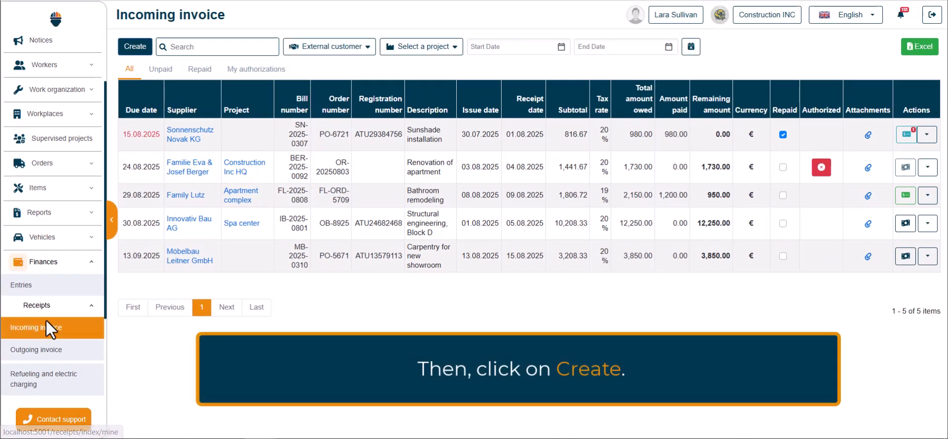
Start a new incoming invoice and create its supplier as a Person with relation Customer, identifier, name, description "Contractor" and region "Austria Vienna".
{"action": "left_click", "coordinate": [139, 49]}
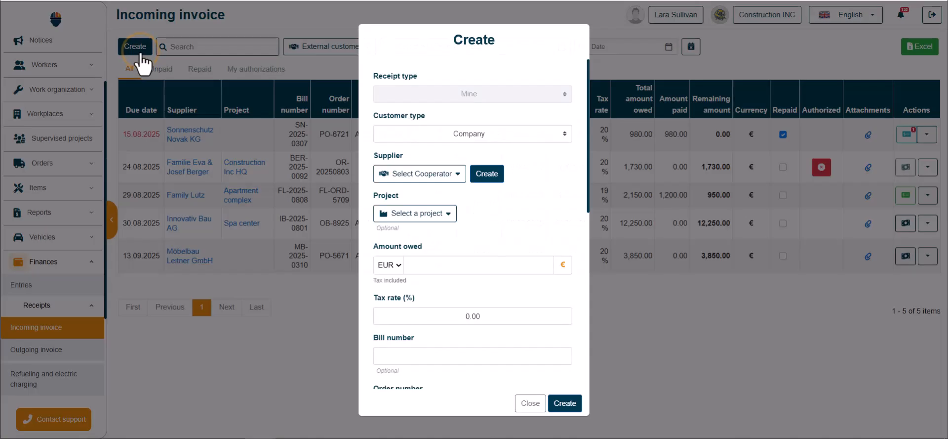
{"action": "left_click", "coordinate": [512, 136]}
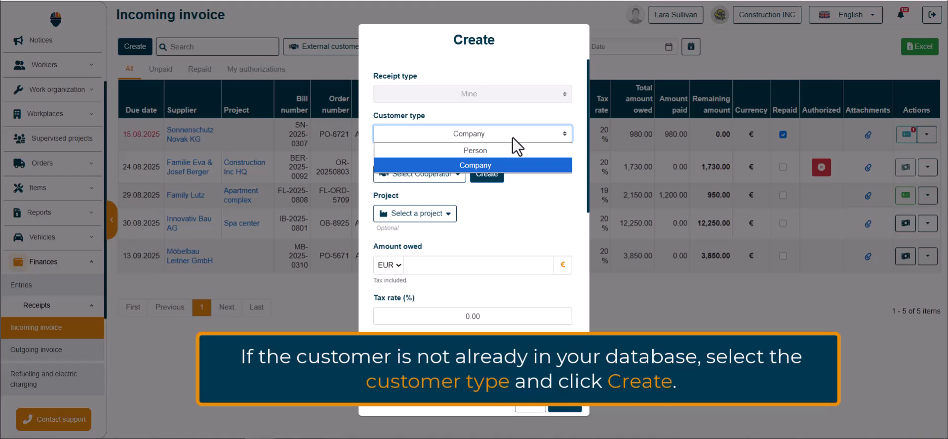
{"action": "left_click", "coordinate": [513, 150]}
{"action": "left_click", "coordinate": [488, 177]}
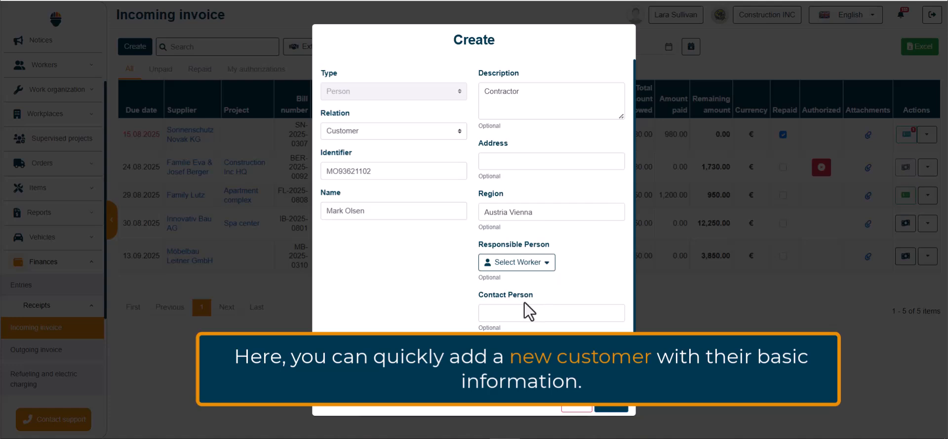
{"action": "left_click", "coordinate": [611, 403]}
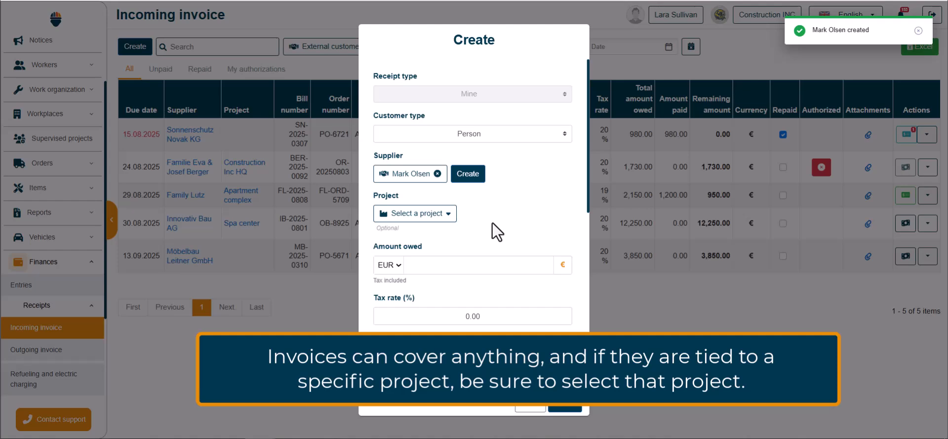
Assign the in-progress project Sports Hall to the new invoice.
{"action": "left_click", "coordinate": [424, 216]}
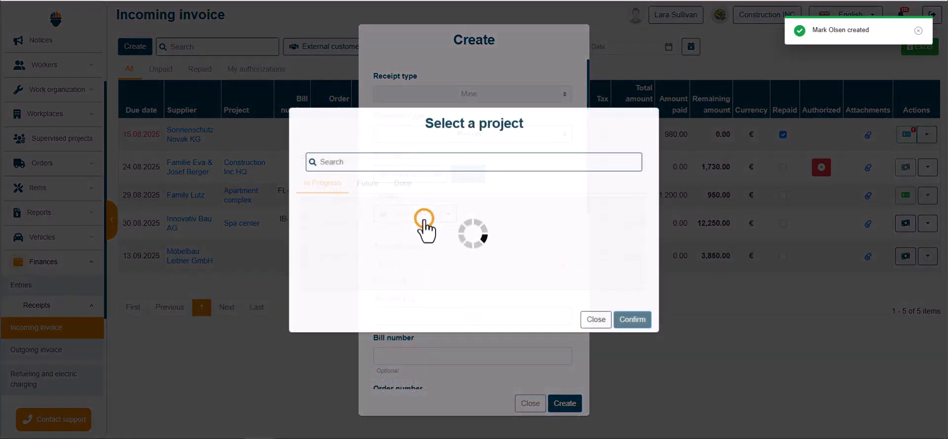
{"action": "scroll", "coordinate": [426, 231], "scroll_direction": "down", "scroll_amount": 3}
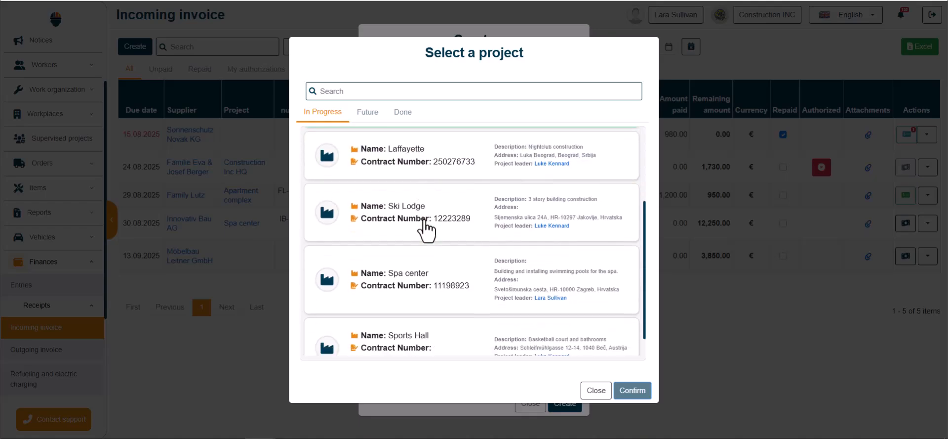
{"action": "left_click", "coordinate": [421, 345]}
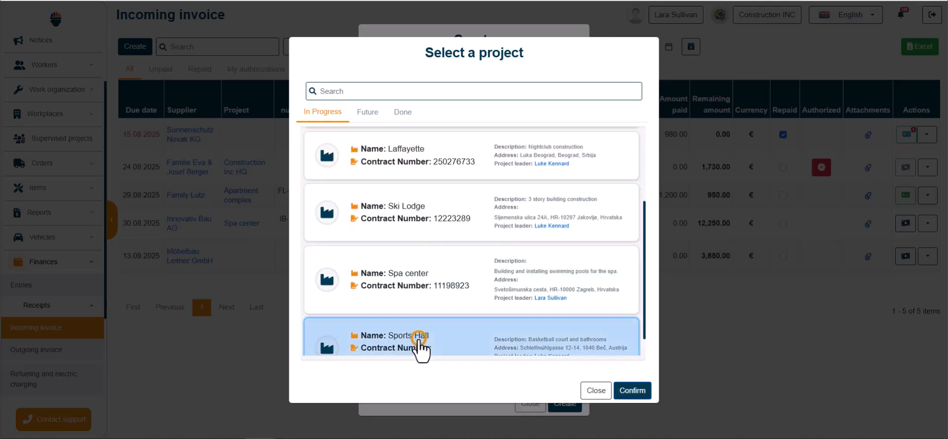
{"action": "left_click", "coordinate": [634, 394]}
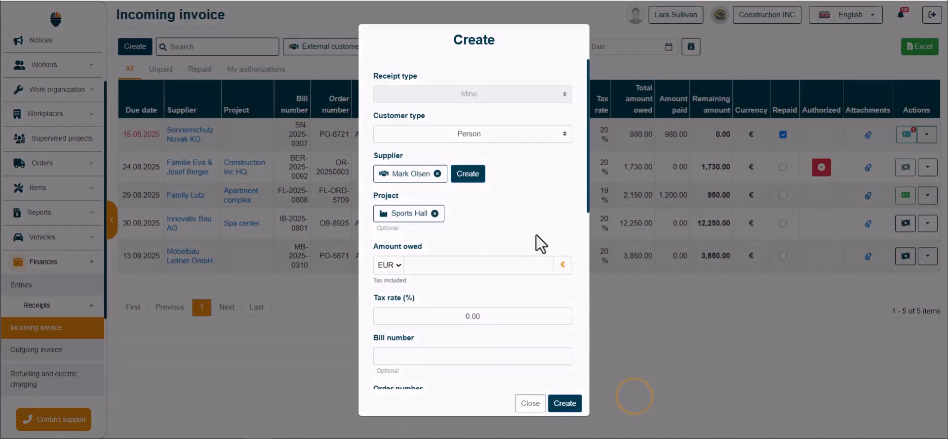
Fill in 12500.00 EUR owed, 20% tax, bill and order numbers, description "Renovation for wooden floors", dates 02.07.2025, 17.07.2025 and 14.08.2025, and require authorization.
{"action": "scroll", "coordinate": [535, 233], "scroll_direction": "down", "scroll_amount": 3}
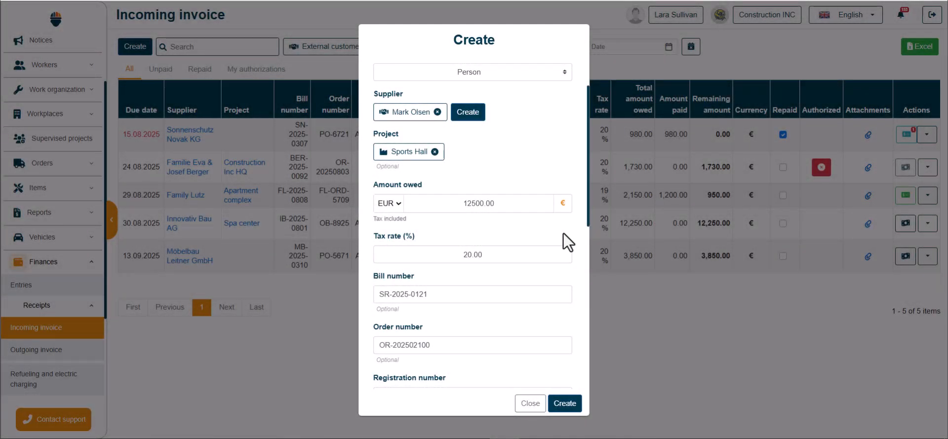
{"action": "scroll", "coordinate": [564, 232], "scroll_direction": "down", "scroll_amount": 3}
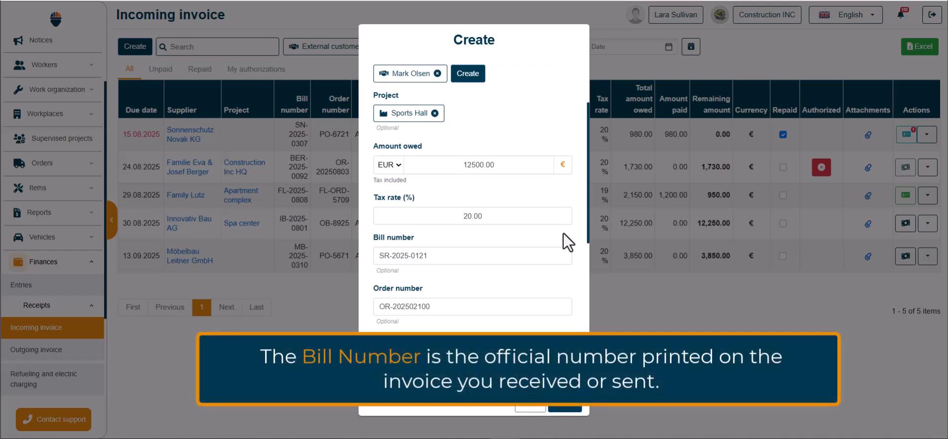
{"action": "scroll", "coordinate": [564, 233], "scroll_direction": "down", "scroll_amount": 2}
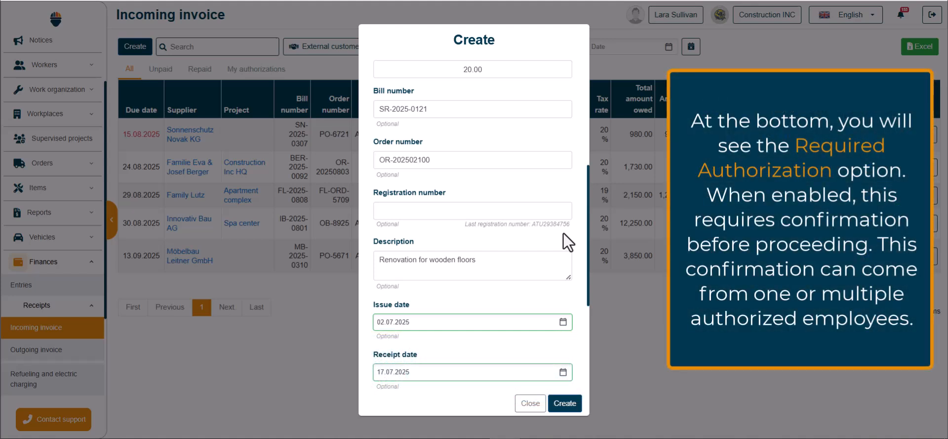
{"action": "scroll", "coordinate": [564, 233], "scroll_direction": "down", "scroll_amount": 4}
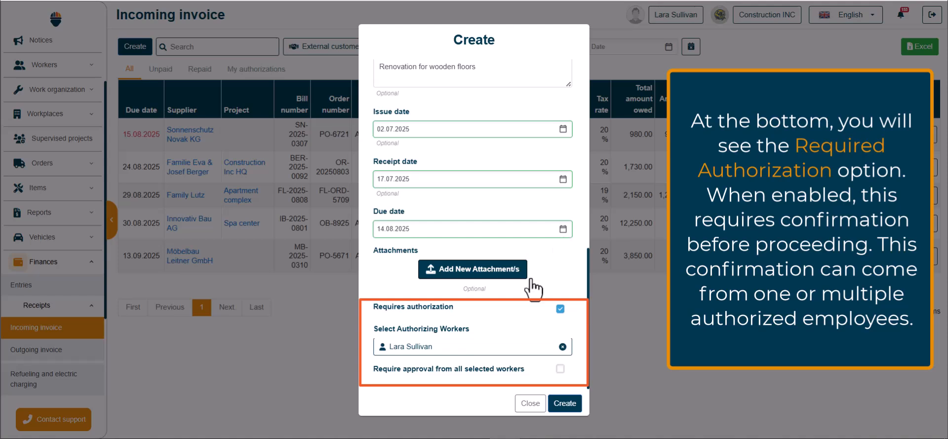
Add the inactive worker with the Accountant role as a second authorizing worker and create the invoice.
{"action": "left_click", "coordinate": [475, 351]}
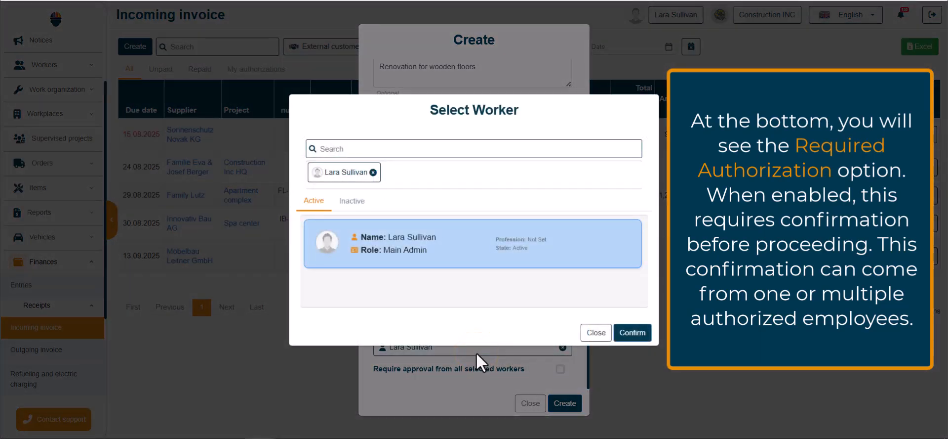
{"action": "left_click", "coordinate": [350, 202]}
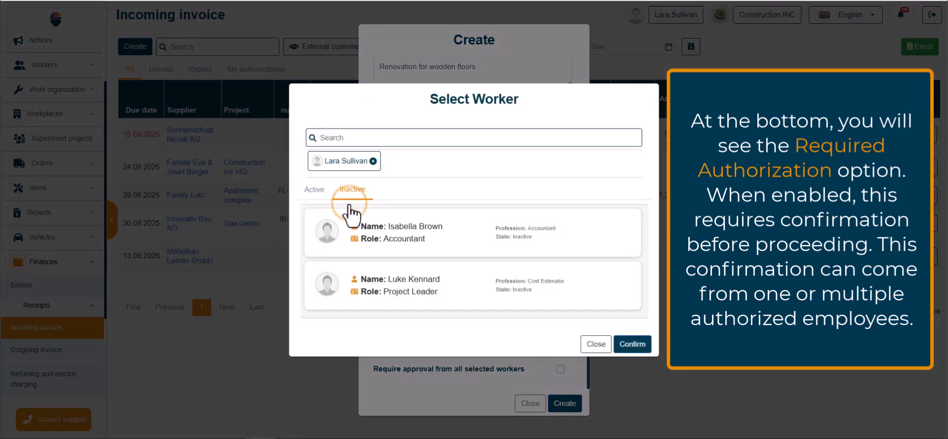
{"action": "left_click", "coordinate": [428, 245]}
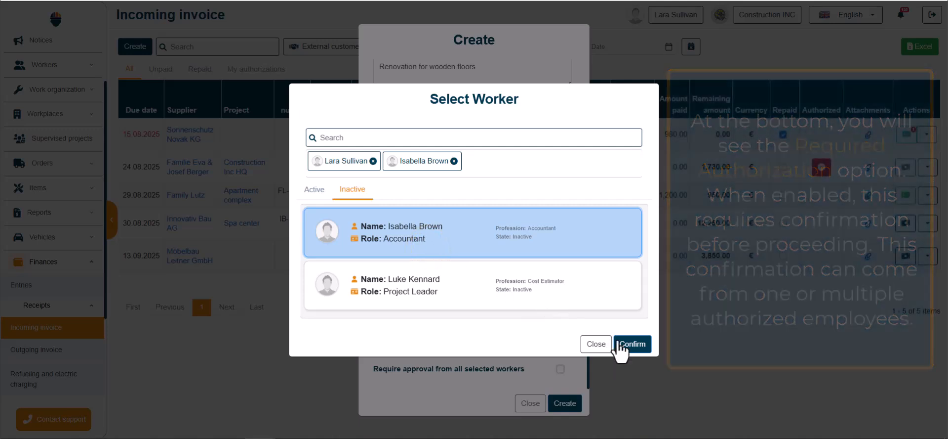
{"action": "left_click", "coordinate": [632, 344]}
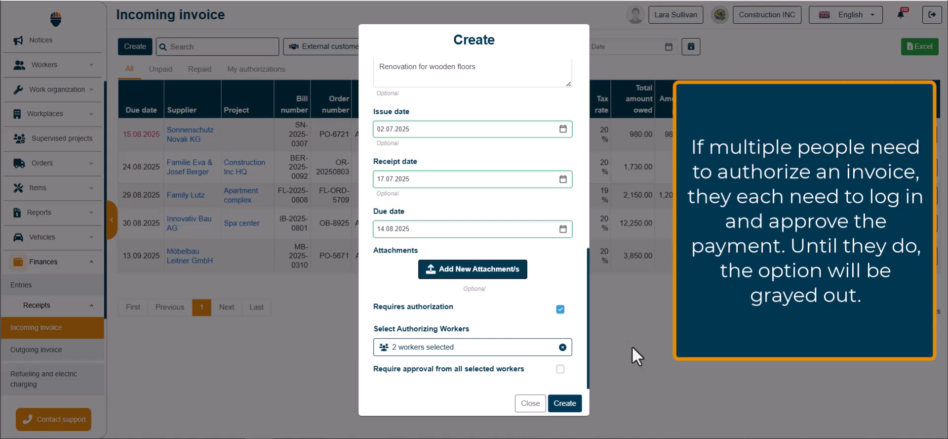
{"action": "left_click", "coordinate": [564, 406]}
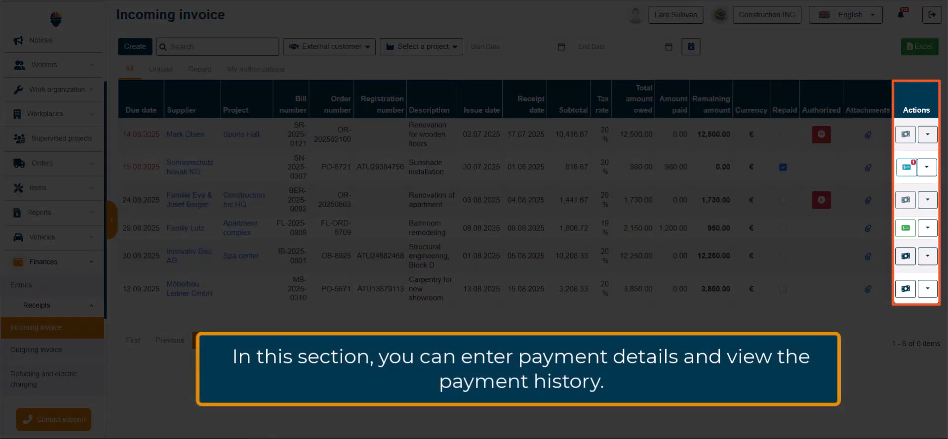
{"action": "left_click", "coordinate": [928, 256]}
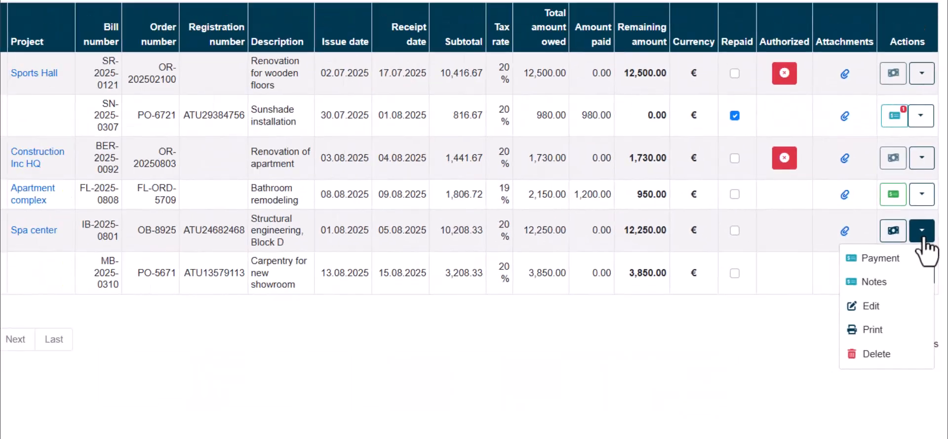
{"action": "left_click", "coordinate": [905, 154]}
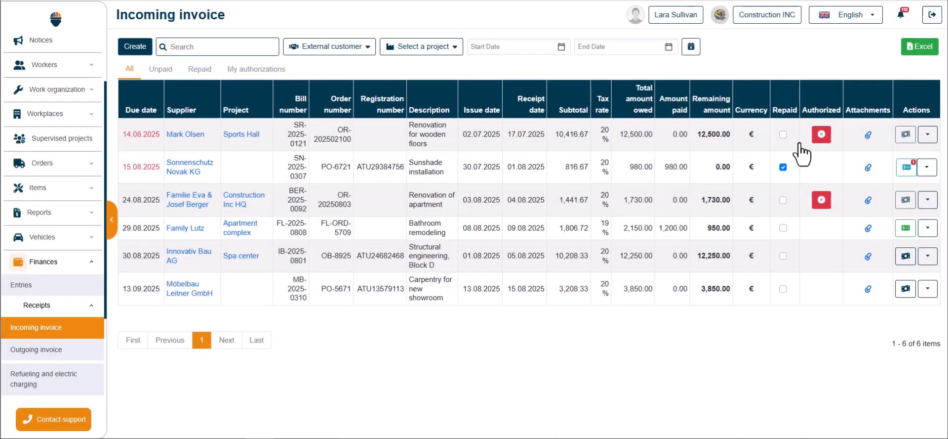
Set your own receipt authorization status for the Sports Hall invoice to Approved and save it.
{"action": "left_click", "coordinate": [821, 135]}
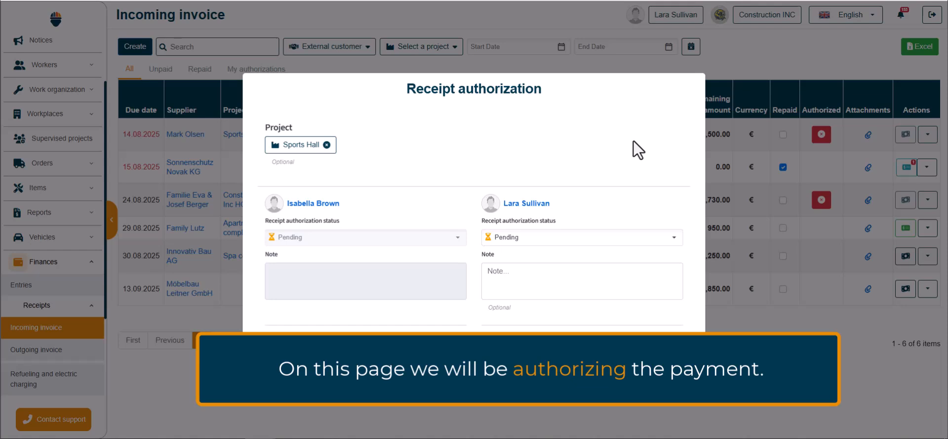
{"action": "left_click", "coordinate": [563, 237]}
{"action": "left_click", "coordinate": [546, 258]}
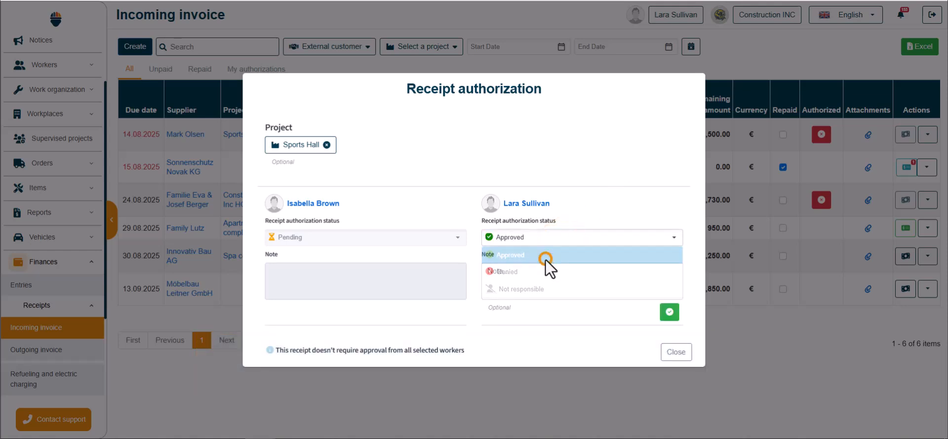
{"action": "left_click", "coordinate": [669, 312]}
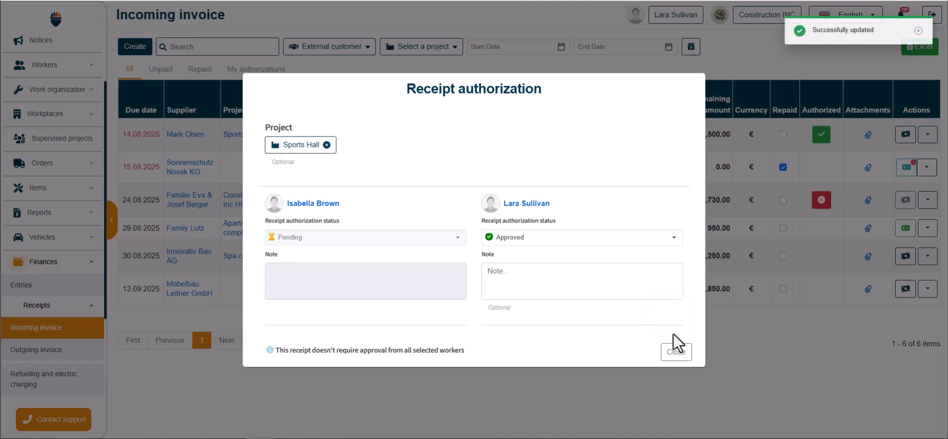
{"action": "left_click", "coordinate": [678, 351]}
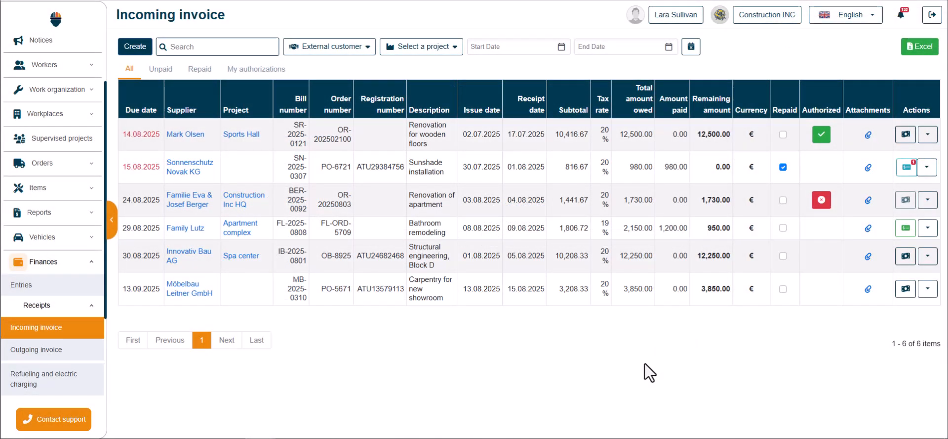
Check the invoices under My authorizations and return to the list of all incoming invoices.
{"action": "left_click", "coordinate": [253, 72]}
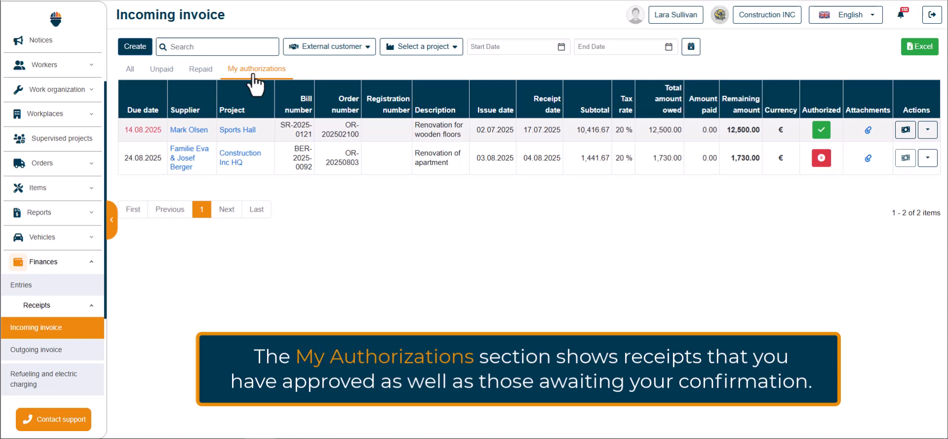
{"action": "left_click", "coordinate": [129, 69]}
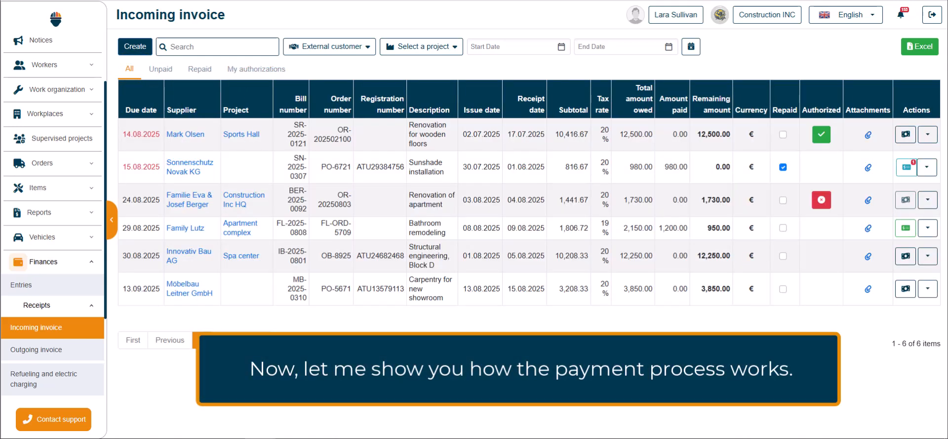
Submit a payment of 3850 € for the "Carpentry for new showroom" invoice and approve the pending payment.
{"action": "left_click", "coordinate": [904, 288]}
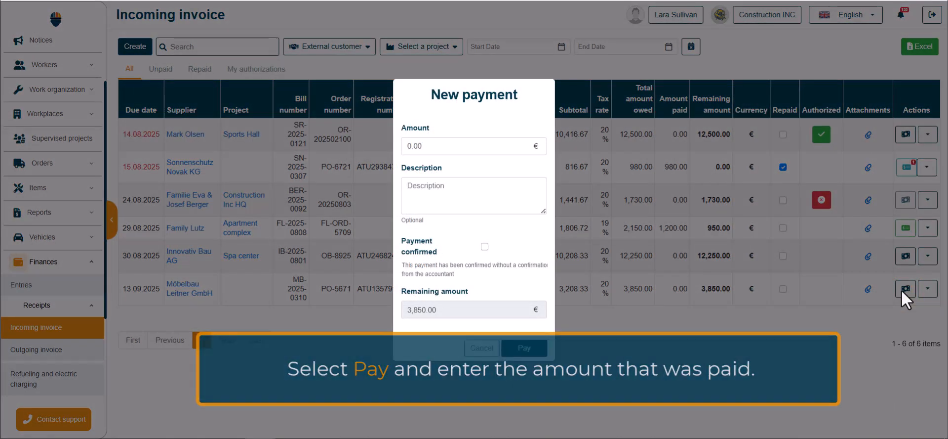
{"action": "left_click", "coordinate": [464, 145]}
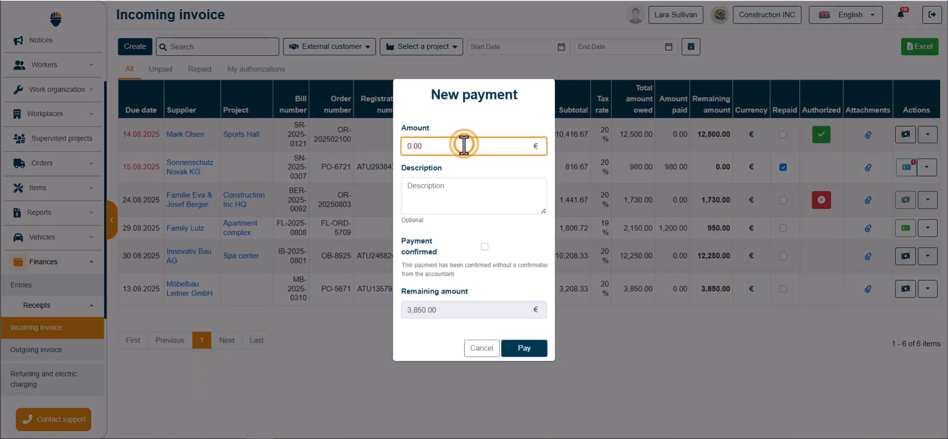
{"action": "type", "text": "3850"}
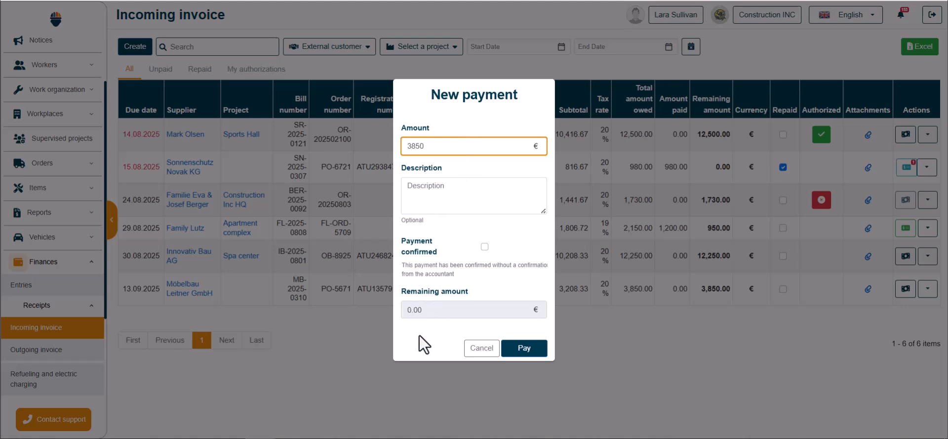
{"action": "left_click", "coordinate": [524, 352]}
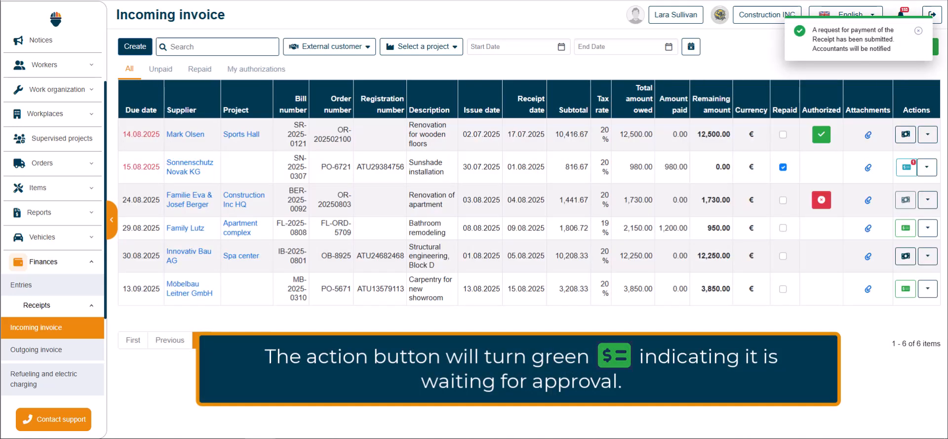
{"action": "left_click", "coordinate": [906, 288]}
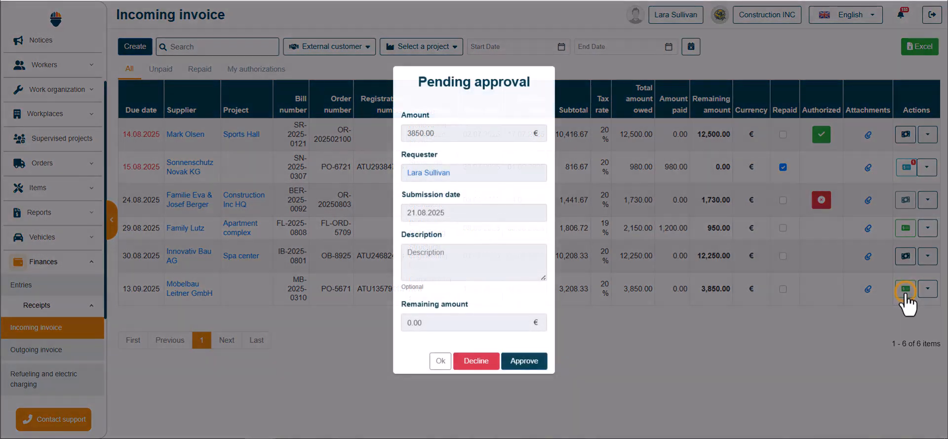
{"action": "left_click", "coordinate": [524, 363]}
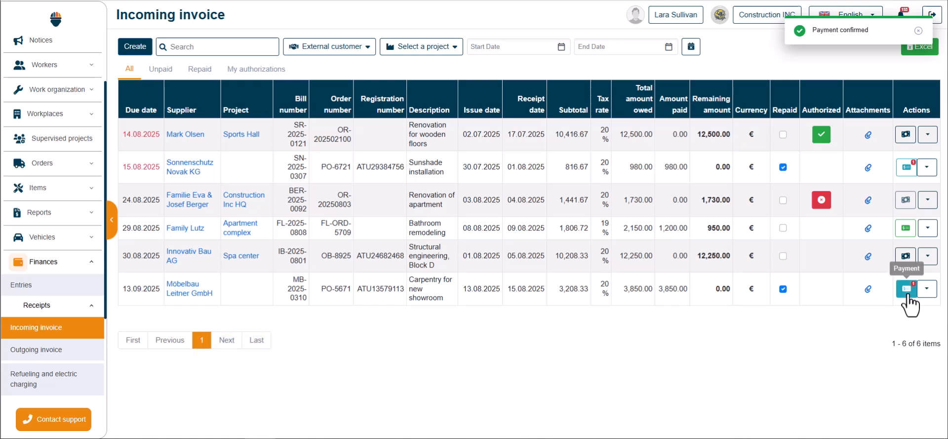
Review the payment history of the "Carpentry for new showroom" invoice and open the outgoing invoices list.
{"action": "left_click", "coordinate": [907, 291]}
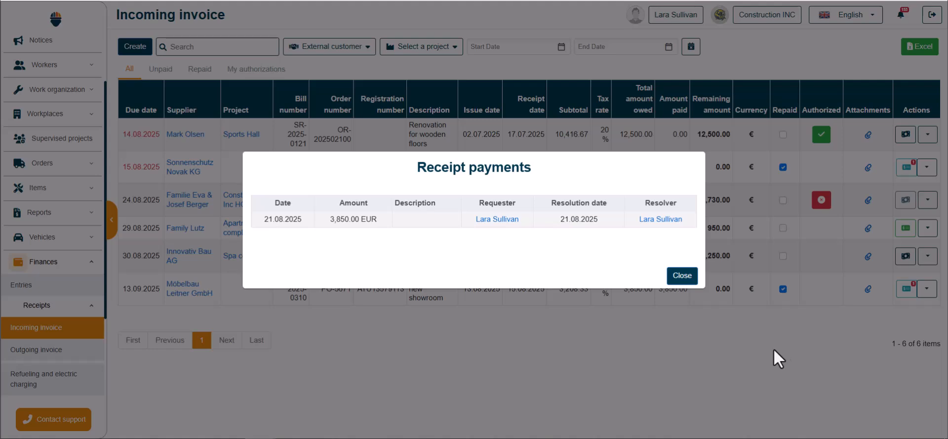
{"action": "left_click", "coordinate": [682, 276]}
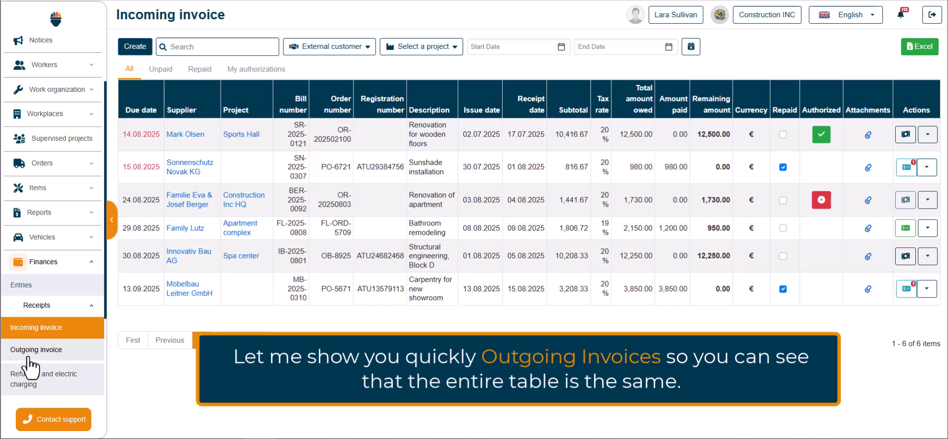
{"action": "left_click", "coordinate": [29, 358]}
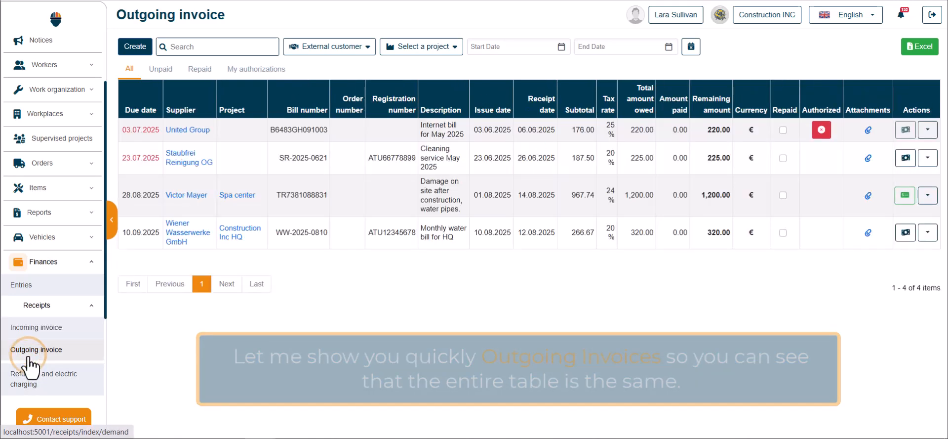